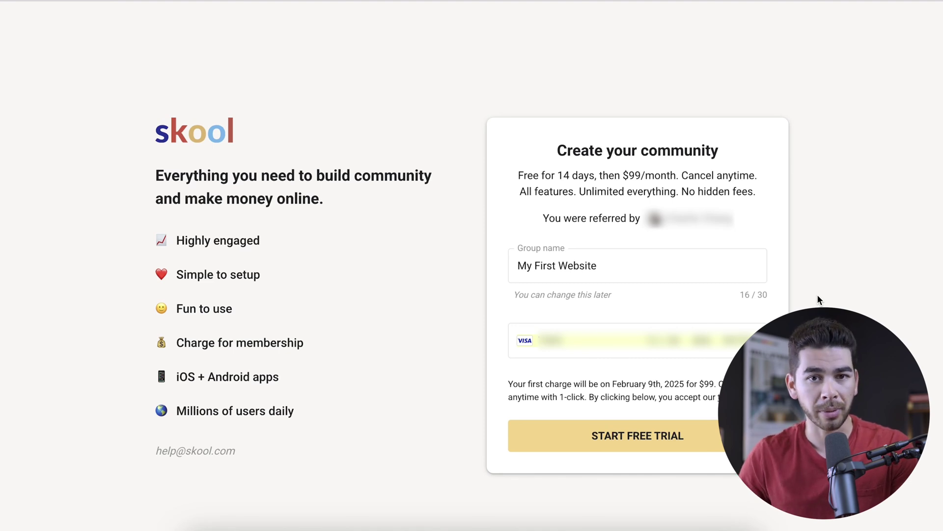
- Start the free trial for the My First Website community and upload channels4_profile.jpg as the profile photo
left_click(674, 453)
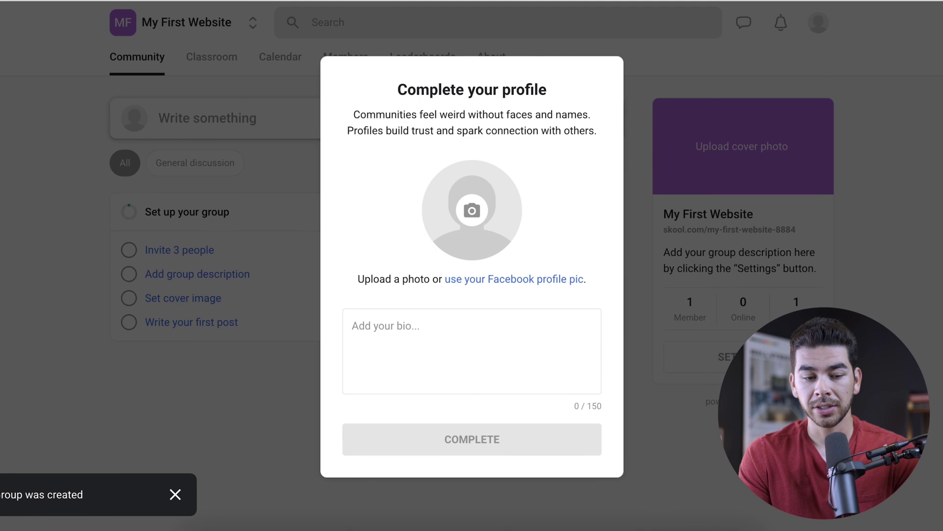
left_click(460, 216)
left_click(363, 159)
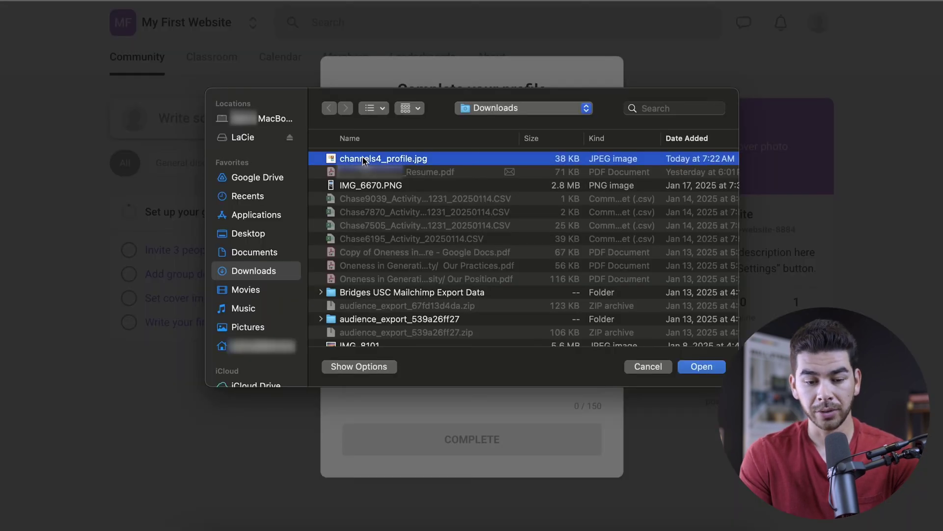
left_click(708, 369)
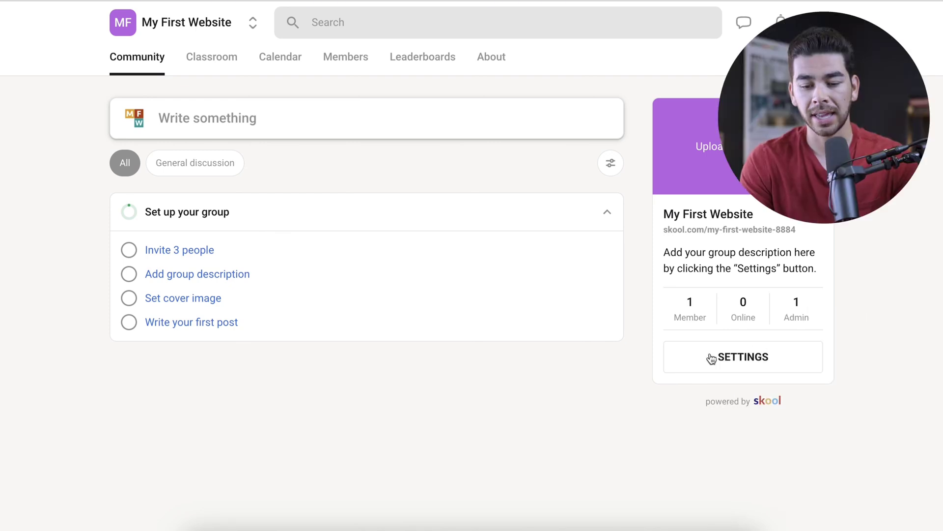
- Open the group settings and review the Dashboard, Payouts, Invite and General sections, including the group description field
left_click(727, 359)
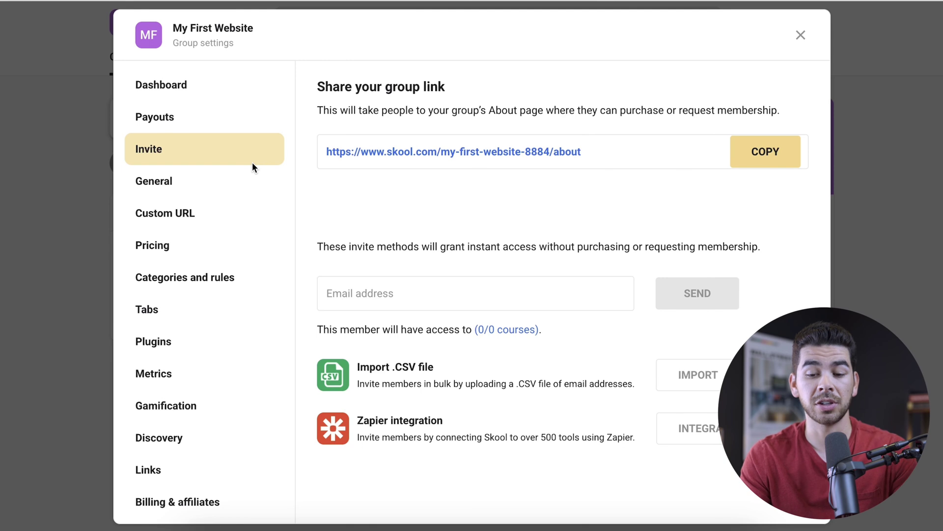
left_click(272, 100)
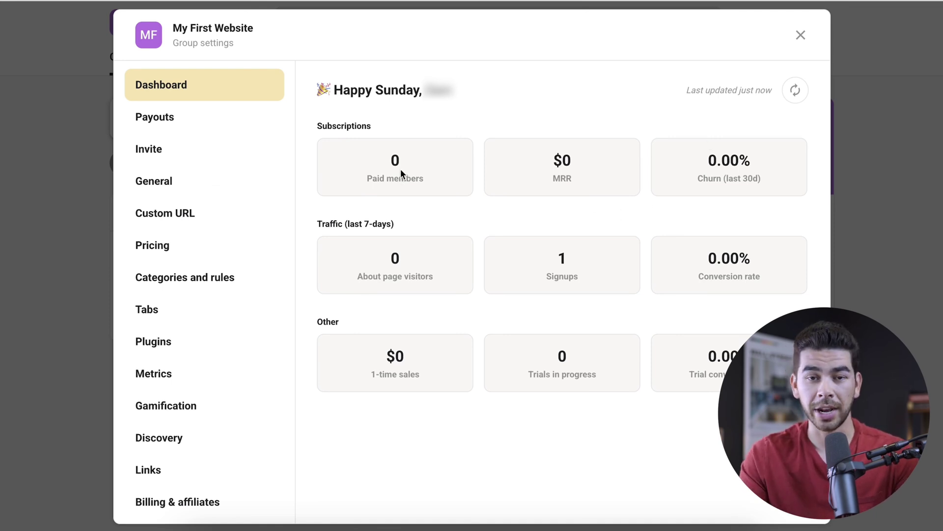
left_click(206, 116)
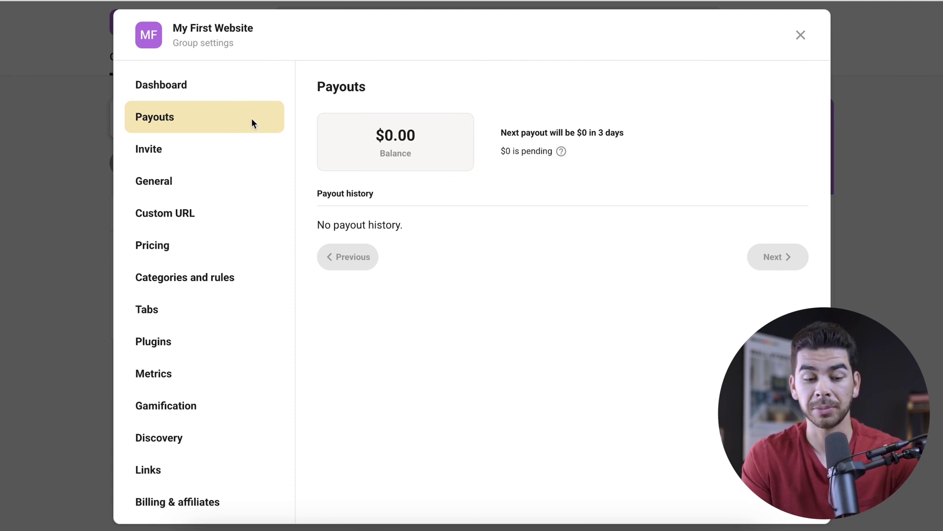
left_click(221, 149)
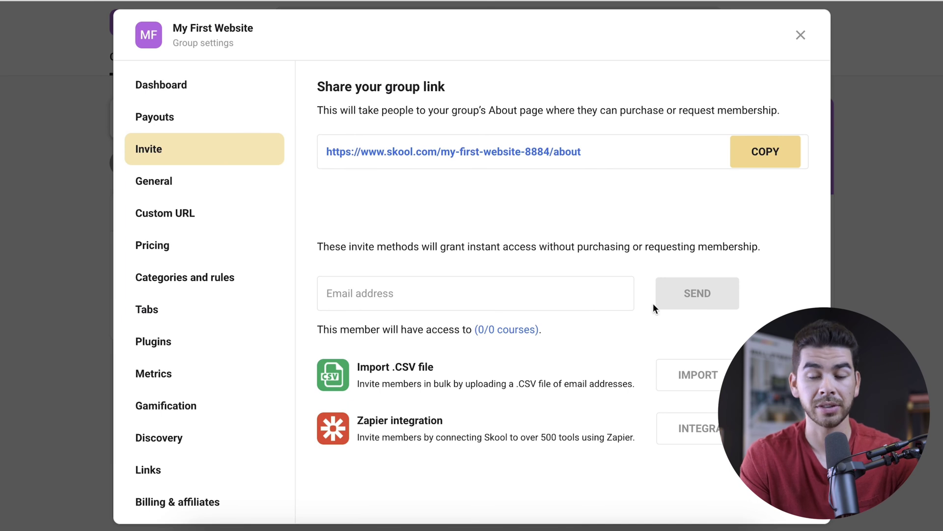
left_click(217, 180)
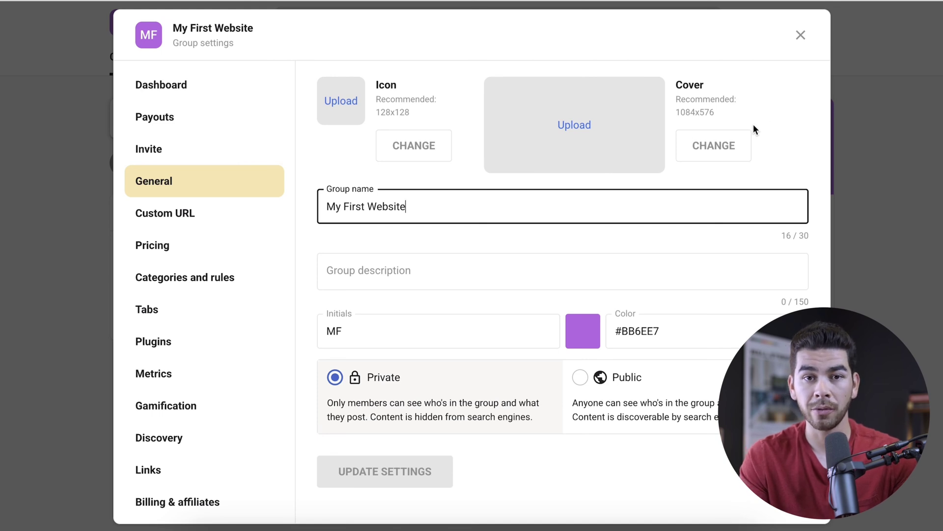
left_click(460, 274)
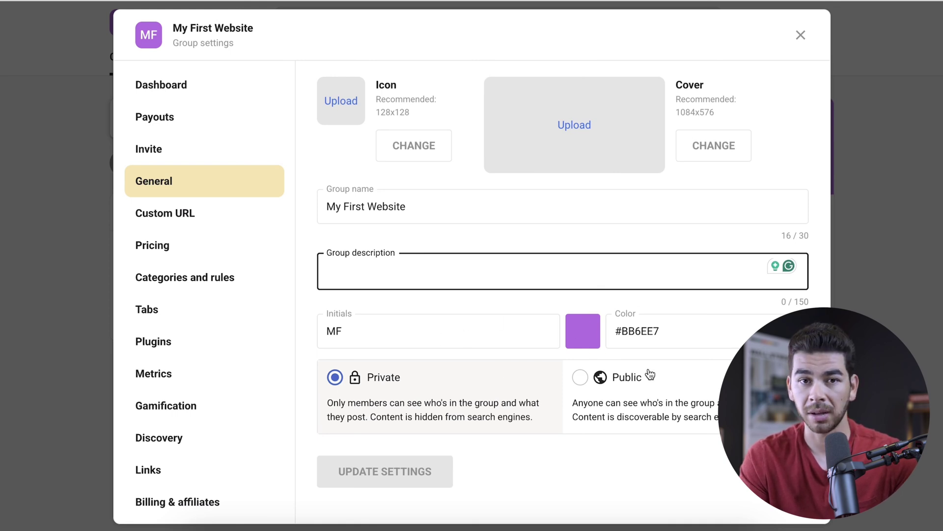
- Try to add a membership price and start connecting a United States bank account for payouts
left_click(186, 245)
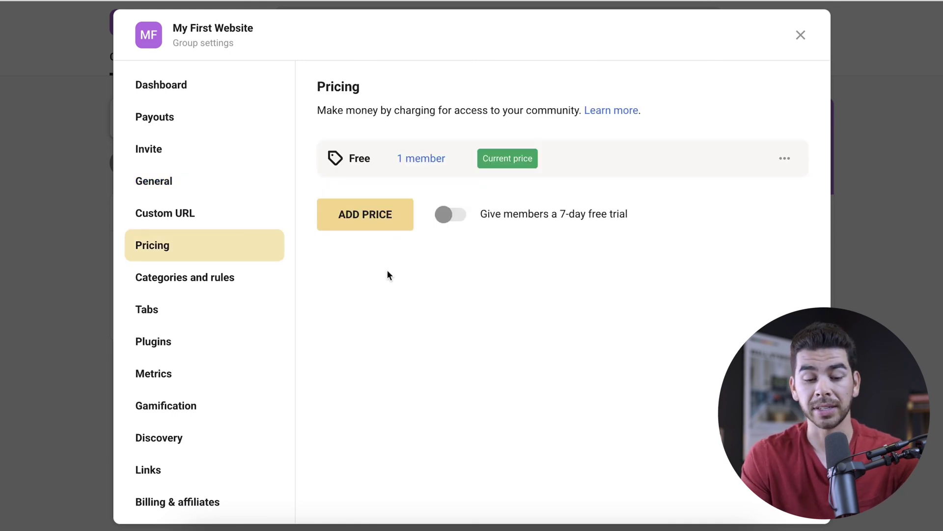
left_click(399, 219)
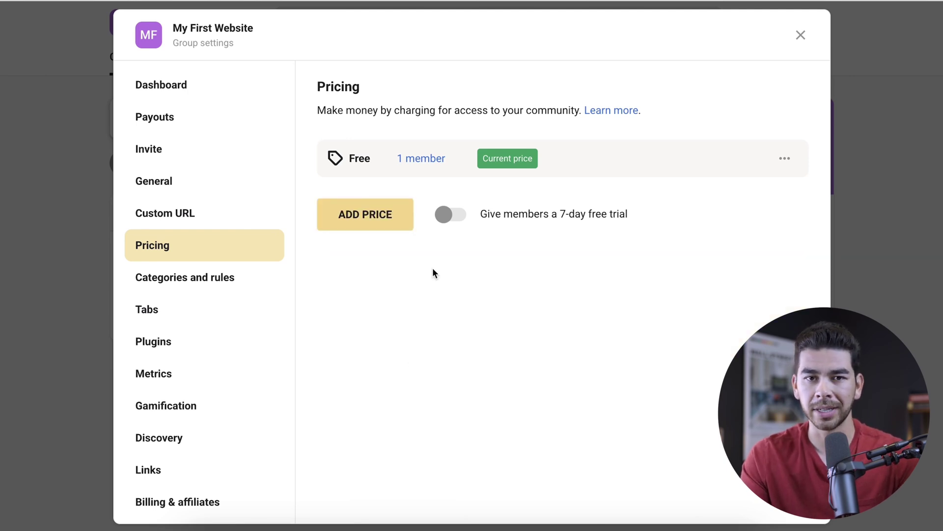
left_click(381, 221)
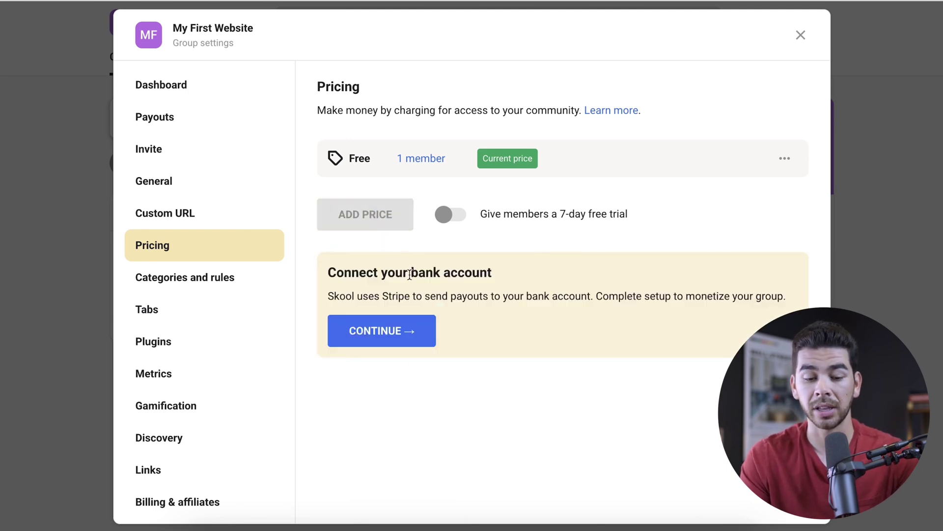
left_click(386, 331)
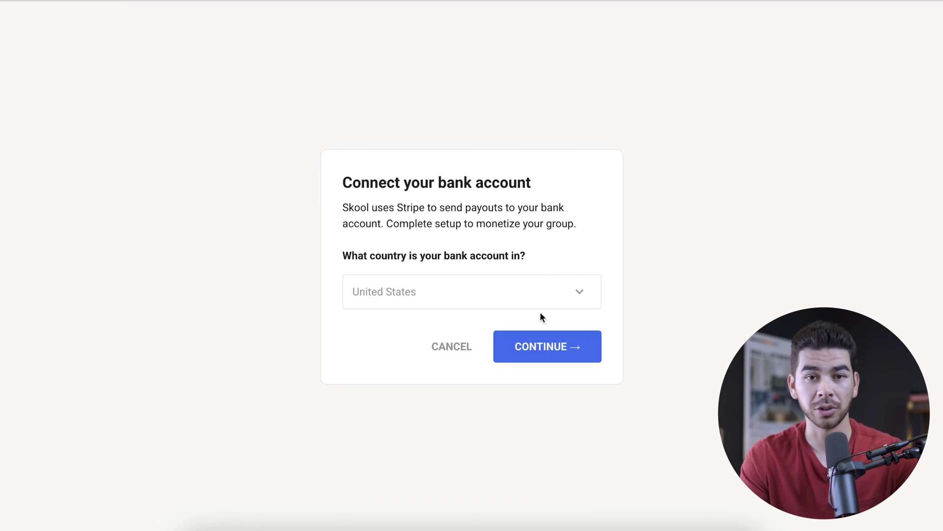
left_click(554, 344)
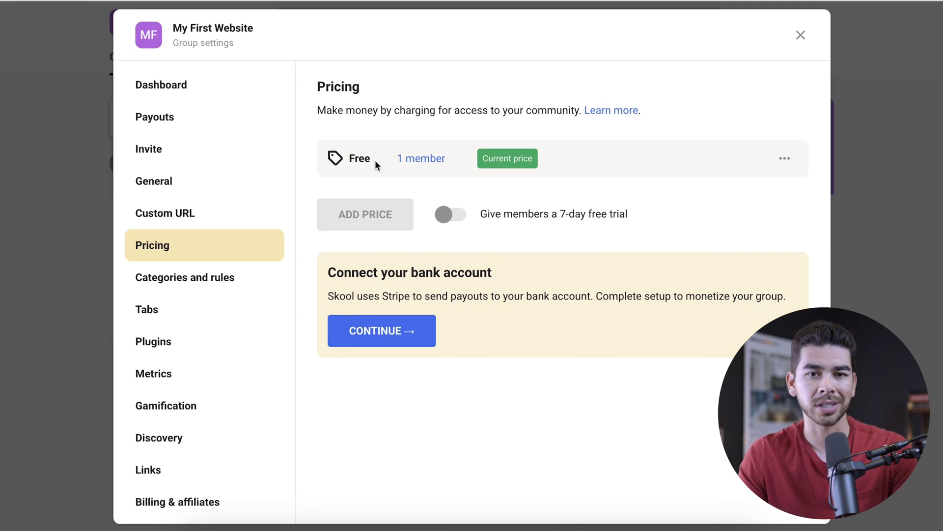
- Review the group's categories and rules and the settings for showing or hiding community tabs
left_click(231, 277)
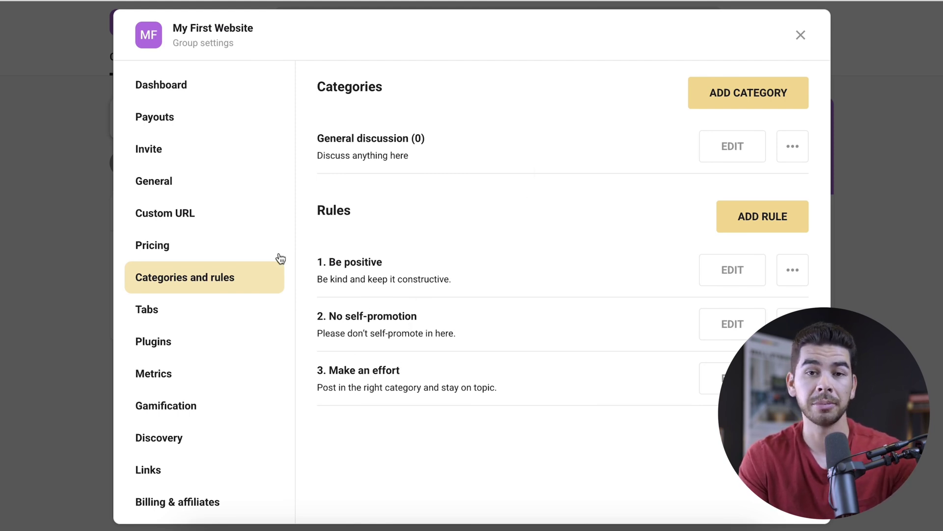
left_click(256, 307)
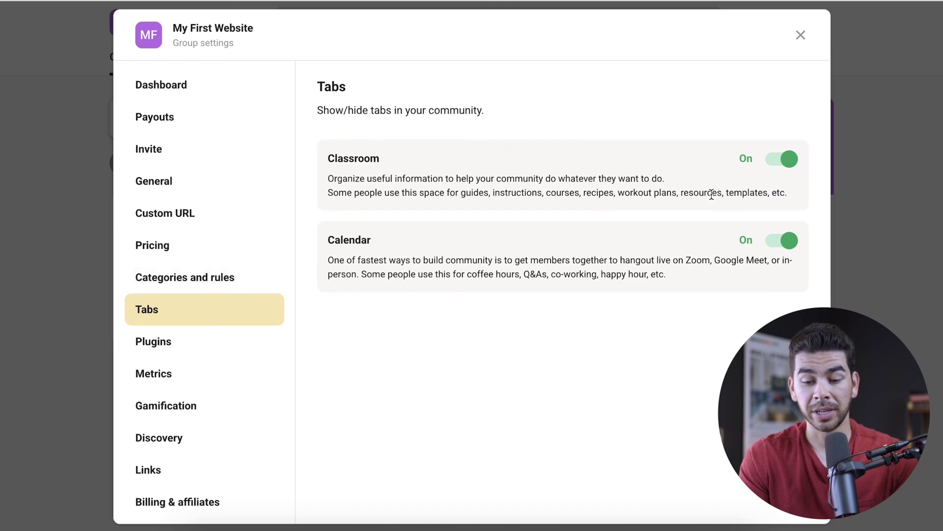
- Turn on the Membership questions plugin and view the new question form, cancelling it without adding a question
left_click(150, 342)
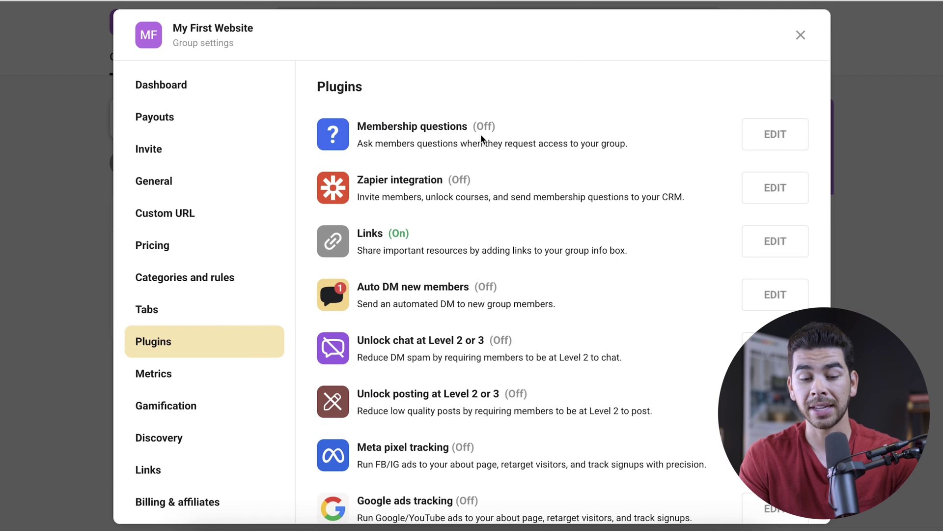
left_click(764, 134)
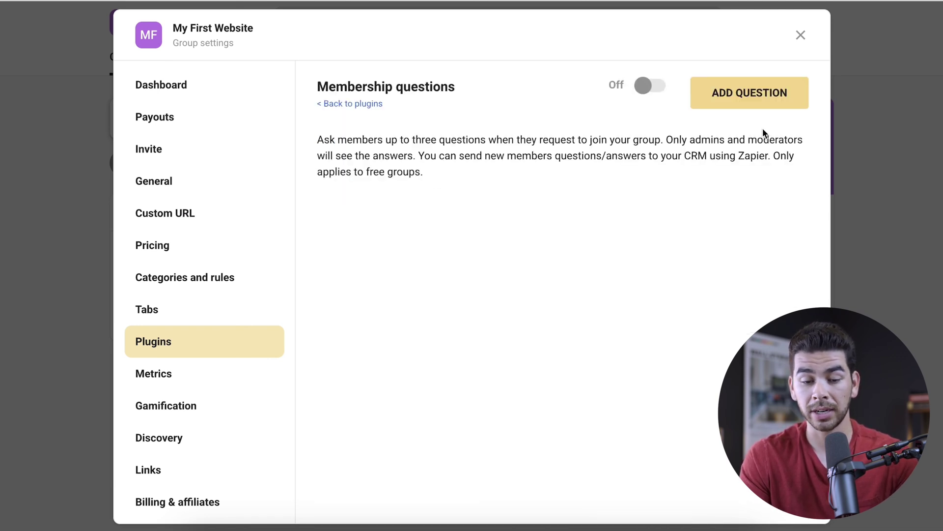
left_click(645, 91)
left_click(725, 105)
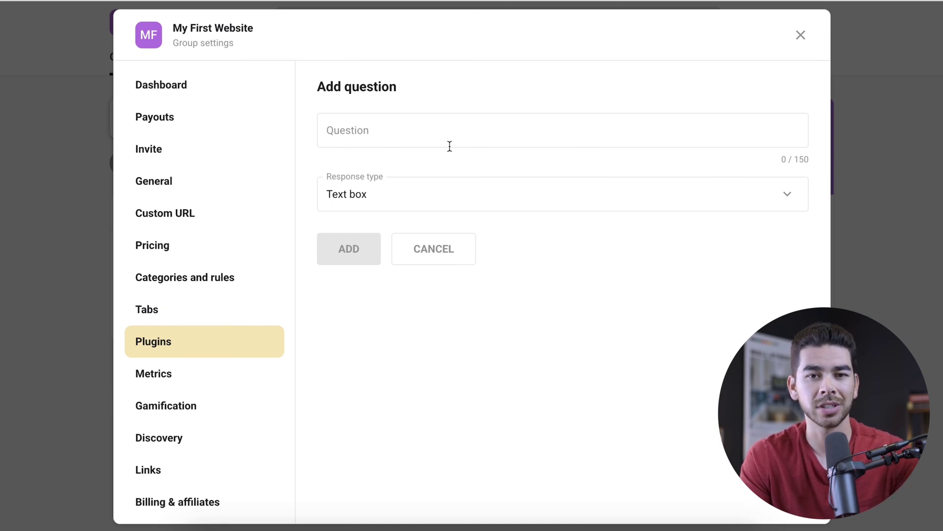
left_click(434, 251)
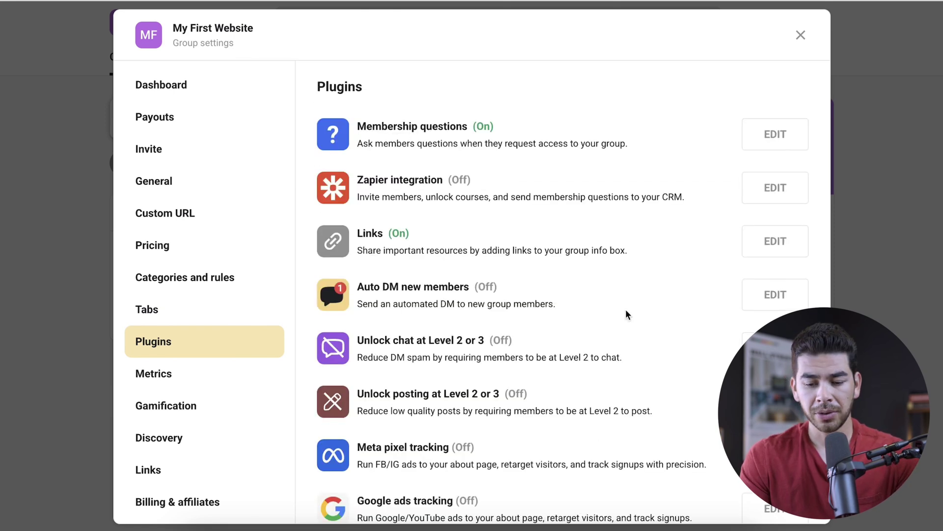
- Examine the remaining plugins, the group's member metrics and the full list of gamification levels
scroll(626, 309, "down", 3)
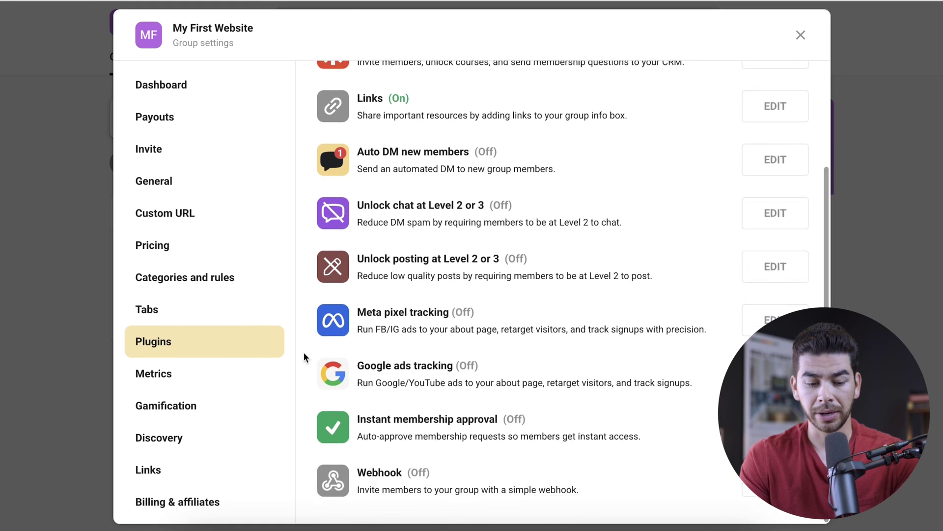
left_click(200, 372)
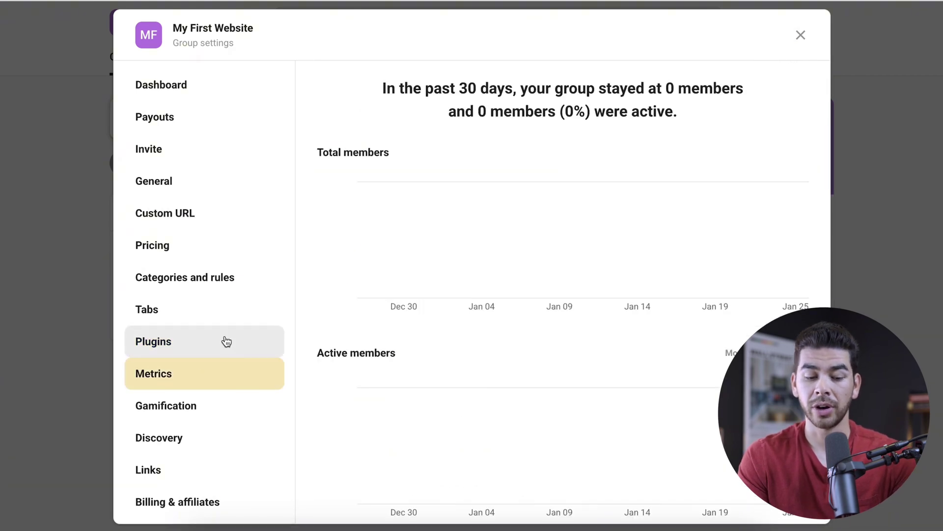
left_click(191, 407)
scroll(482, 285, "down", 1)
scroll(483, 285, "down", 3)
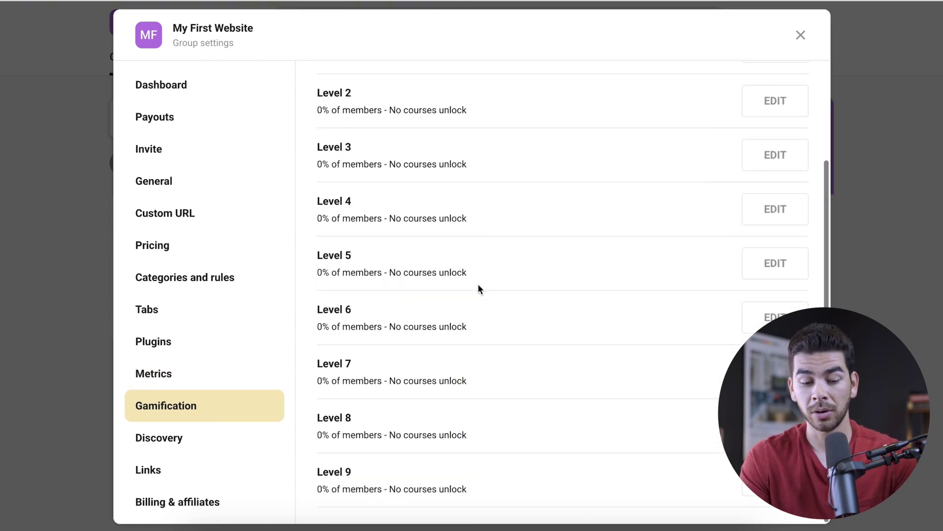
scroll(479, 286, "up", 3)
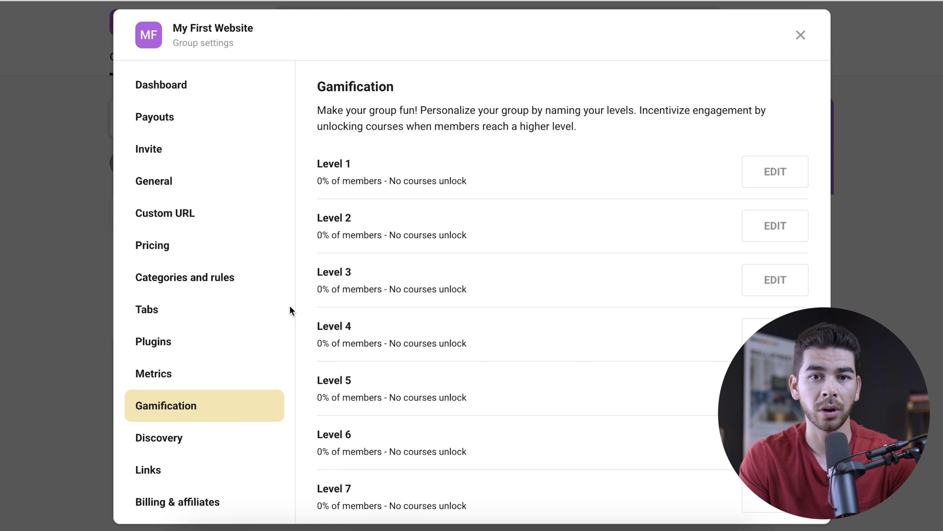
- Look over the Discovery settings, the form for adding a link, and the Billing & affiliates settings
left_click(244, 443)
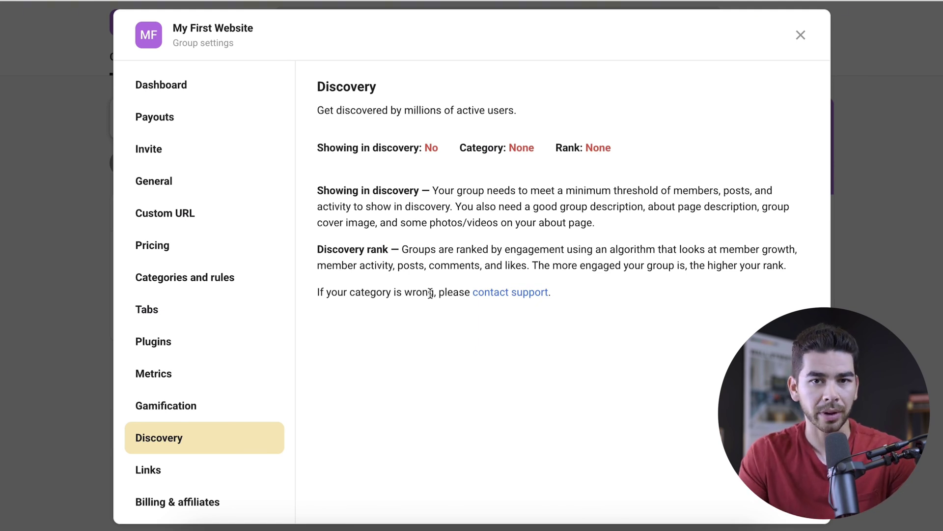
left_click(148, 469)
left_click(361, 186)
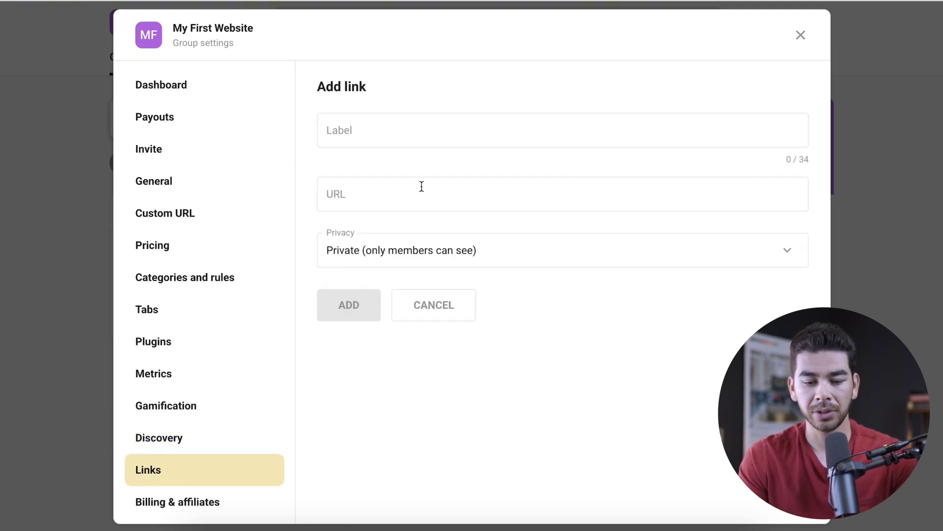
left_click(208, 504)
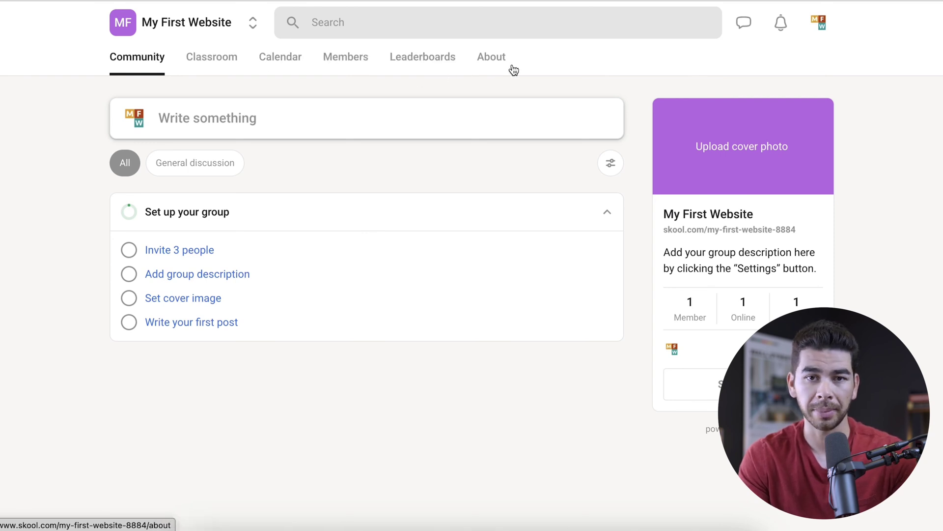
- Open a new course form in the Classroom and review its description, access and cover options
left_click(213, 56)
left_click(267, 204)
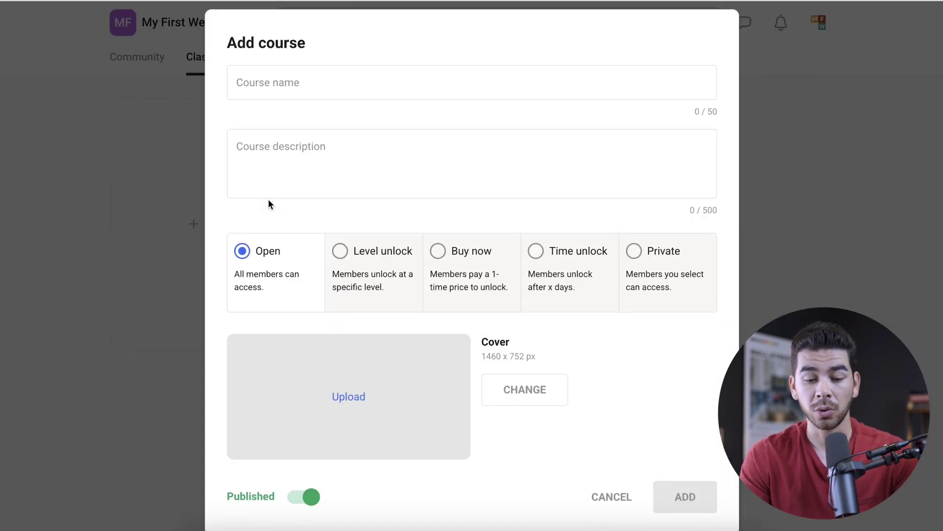
scroll(302, 125, "down", 1)
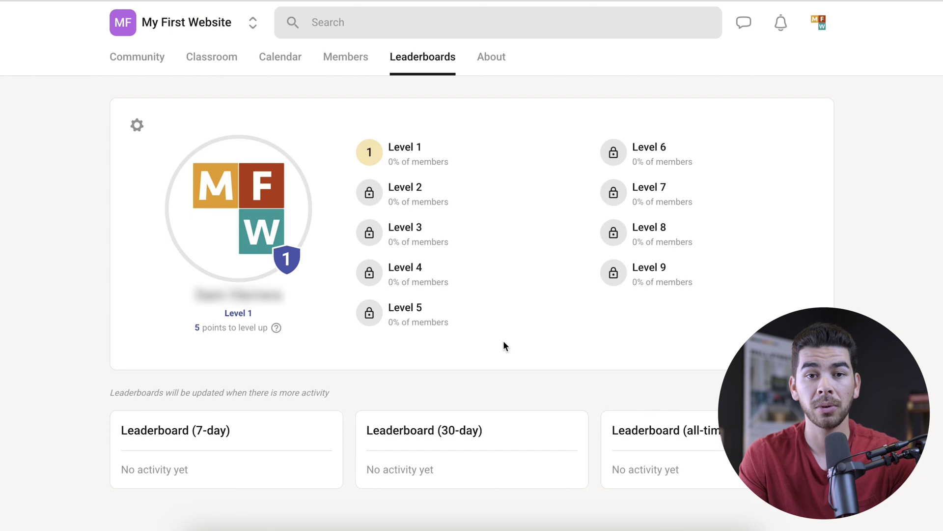
- Look over the leaderboard levels and the group's About page, and open the list for switching or creating communities
double_click(634, 265)
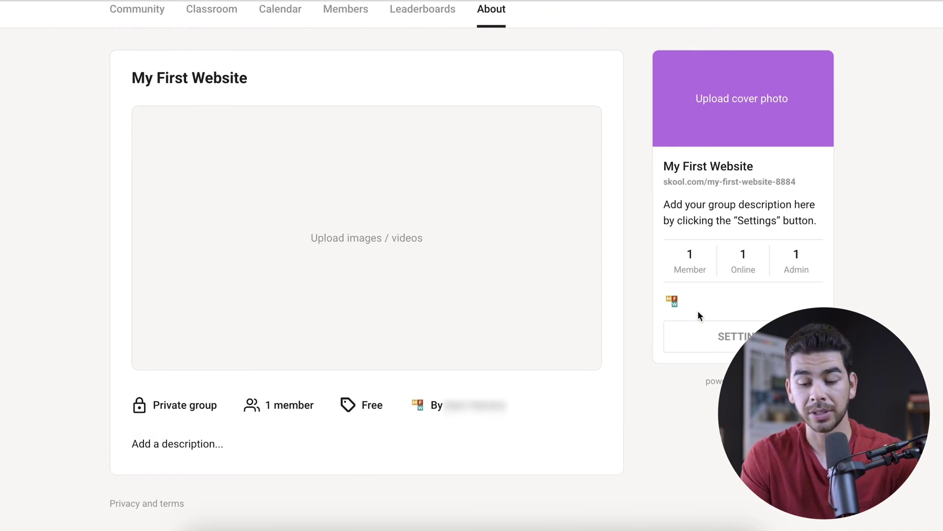
scroll(485, 295, "up", 1)
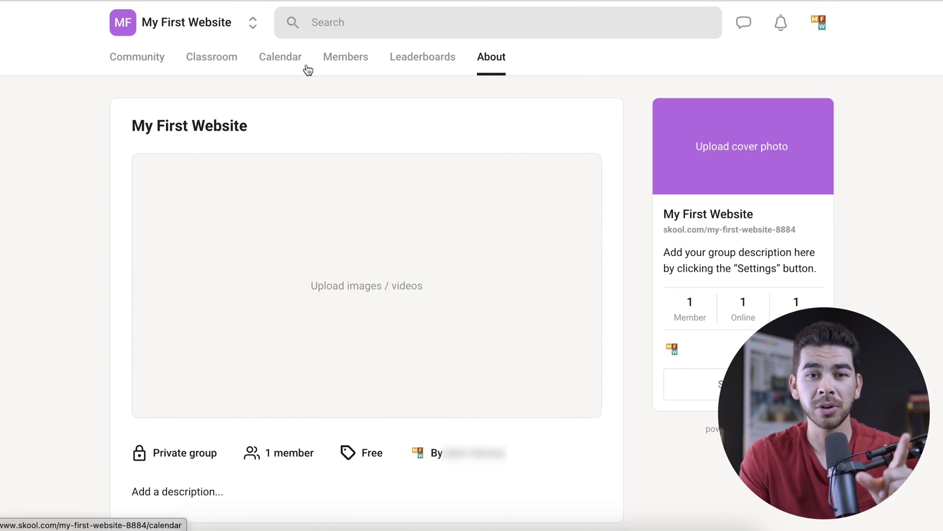
left_click(253, 23)
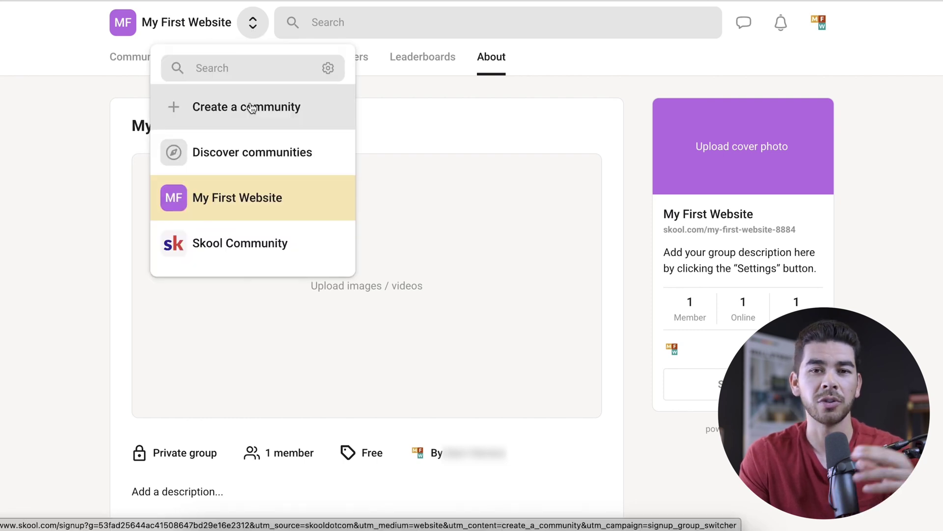